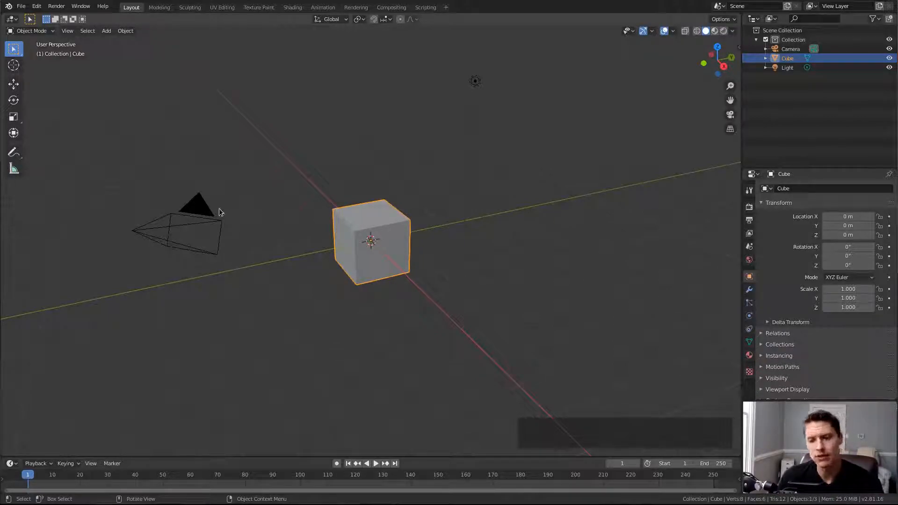
click(191, 211)
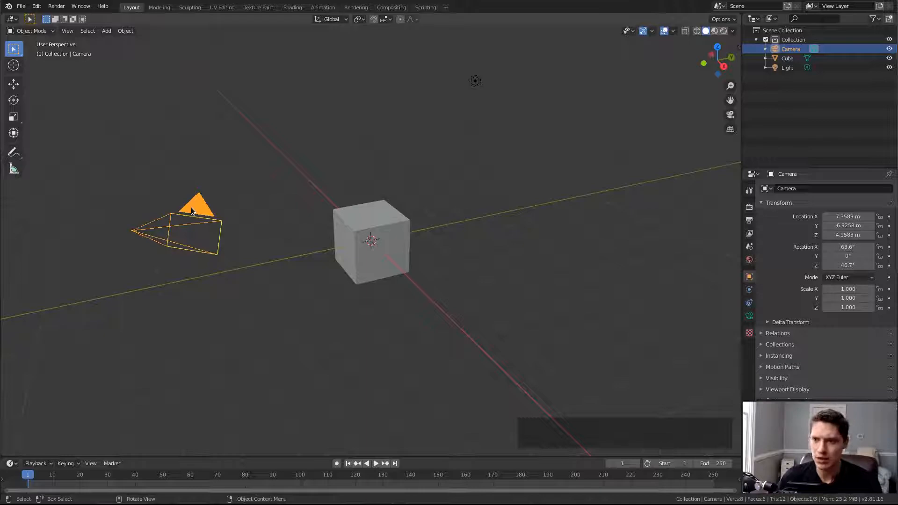
click(31, 31)
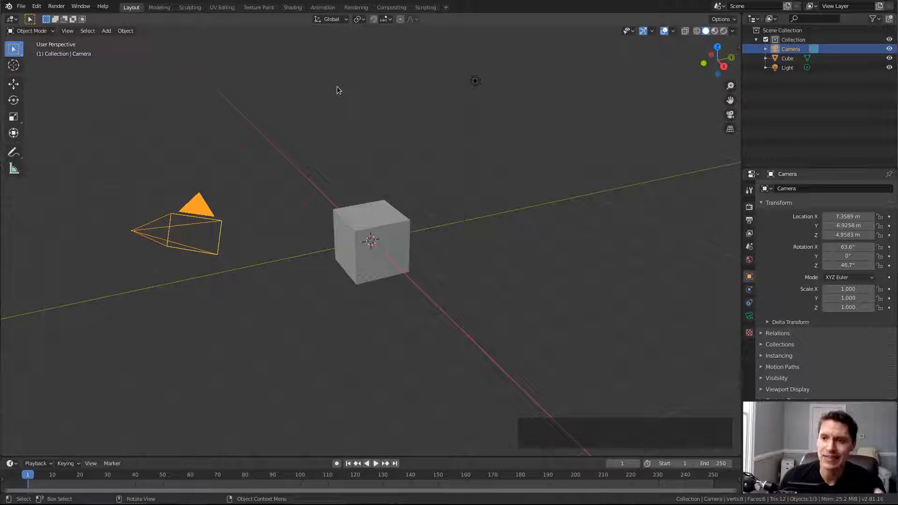
Add a Subdivision Surface modifier with 5 viewport subdivisions to the default cube and apply it.
click(368, 216)
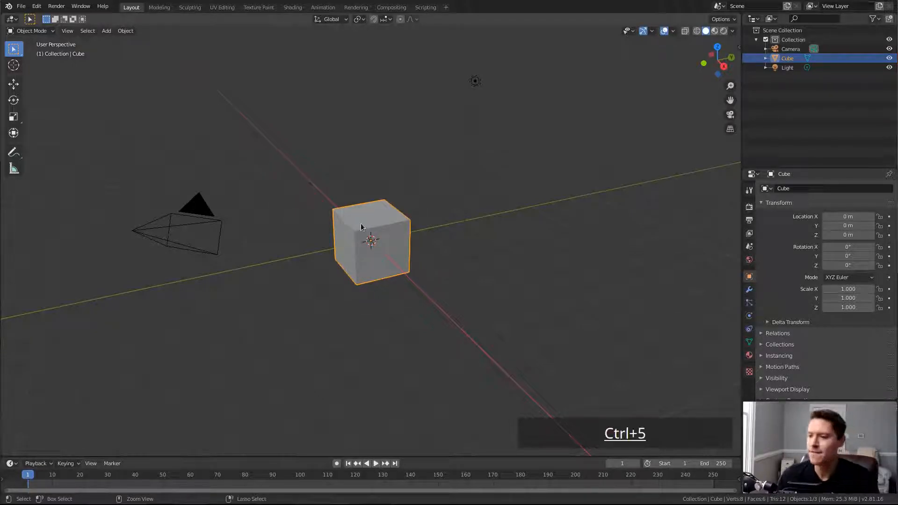
key(ctrl+5)
click(752, 289)
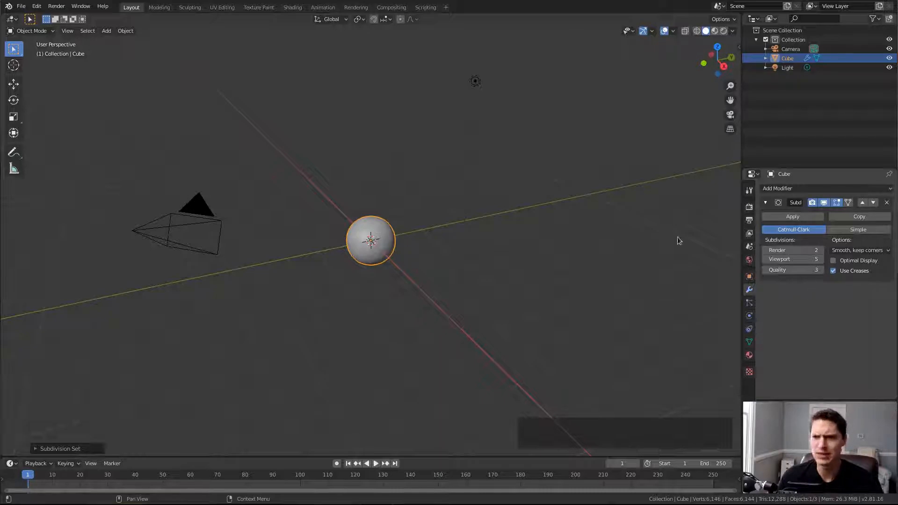
click(790, 216)
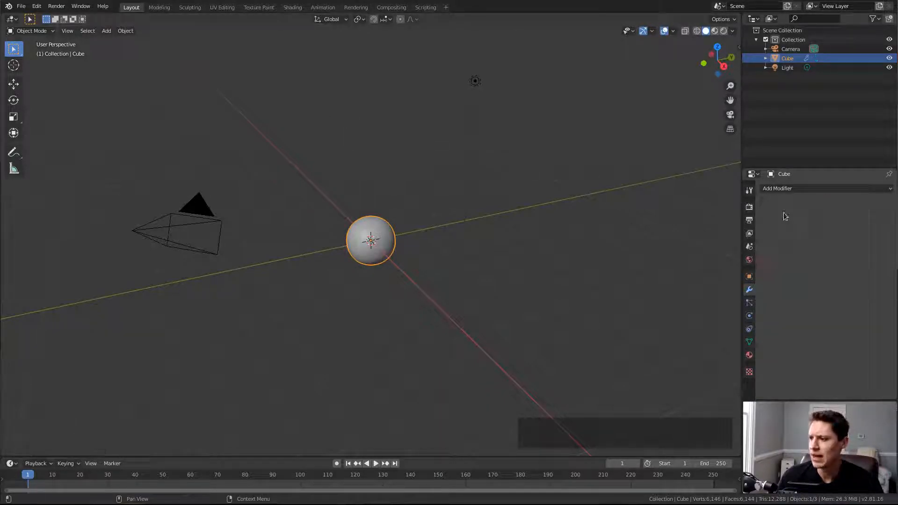
Switch the subdivided cube to Sculpt Mode and widen the brush toolbar until the brush names show.
click(28, 30)
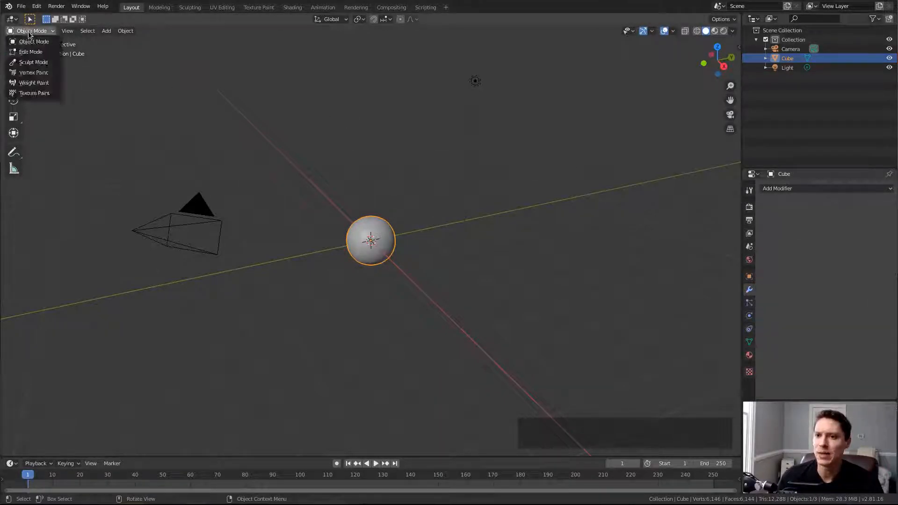
click(33, 62)
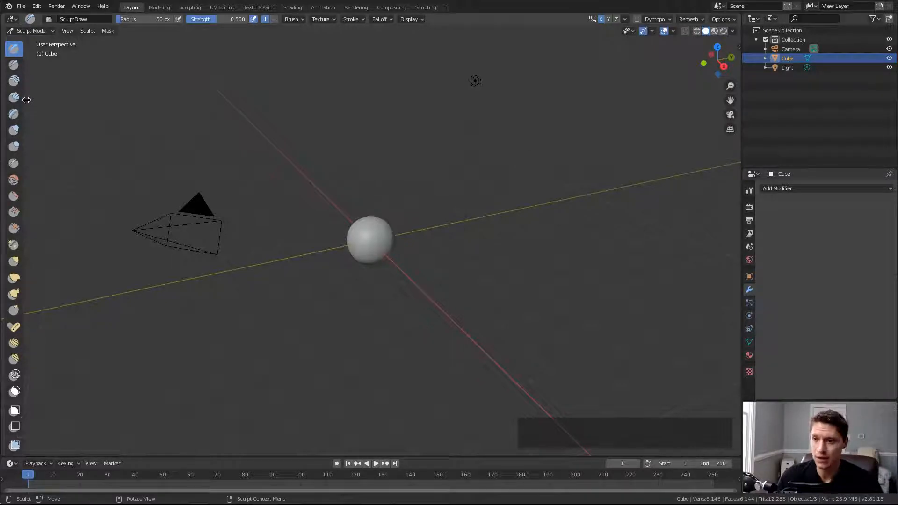
drag(27, 100, 42, 98)
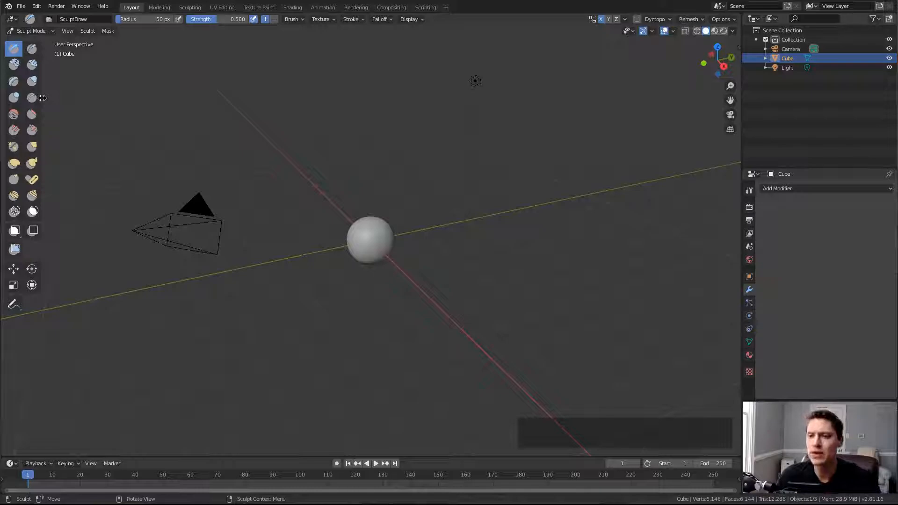
drag(55, 96, 70, 94)
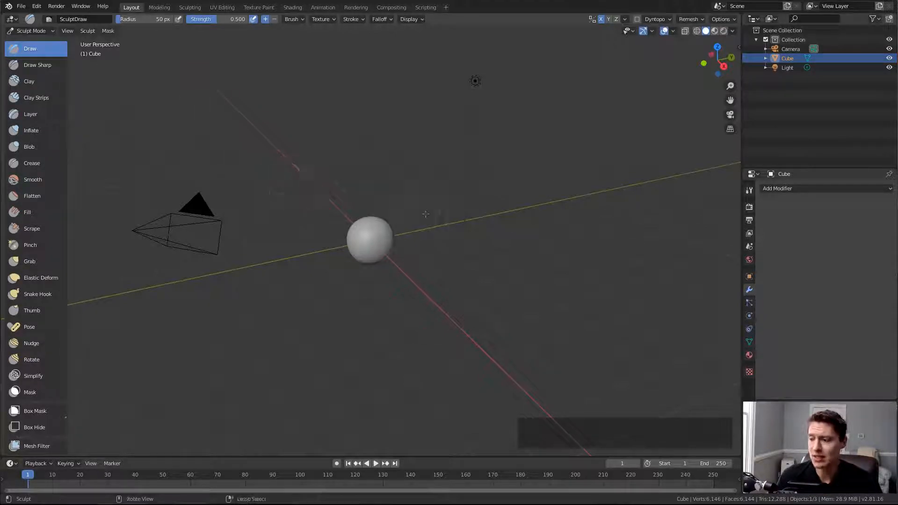
Sculpt raised ridges across the sphere with the Draw brush and check its mesh in Edit Mode before resuming sculpting.
scroll(426, 214, up, 5)
mouse_move(380, 208)
middle_down()
mouse_move(376, 220)
mouse_move(384, 218)
middle_up()
scroll(392, 204, up, 1)
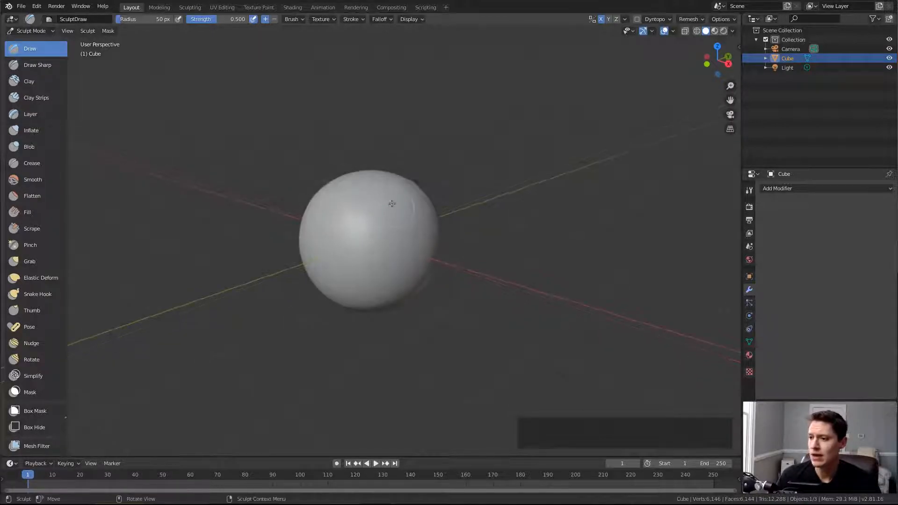
mouse_move(409, 188)
mouse_down()
mouse_move(359, 233)
mouse_move(410, 193)
mouse_up()
mouse_move(424, 253)
mouse_down()
mouse_move(342, 260)
mouse_move(410, 256)
mouse_up()
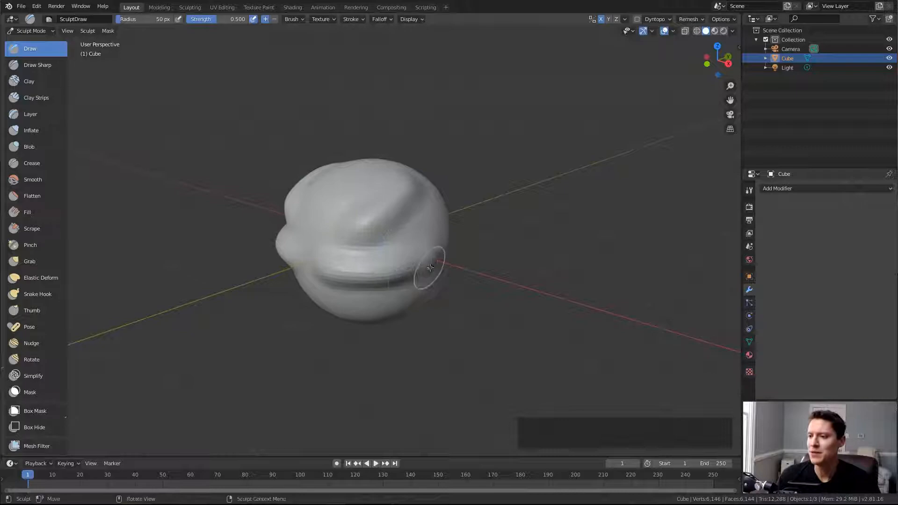
middle_drag(424, 267, 414, 257)
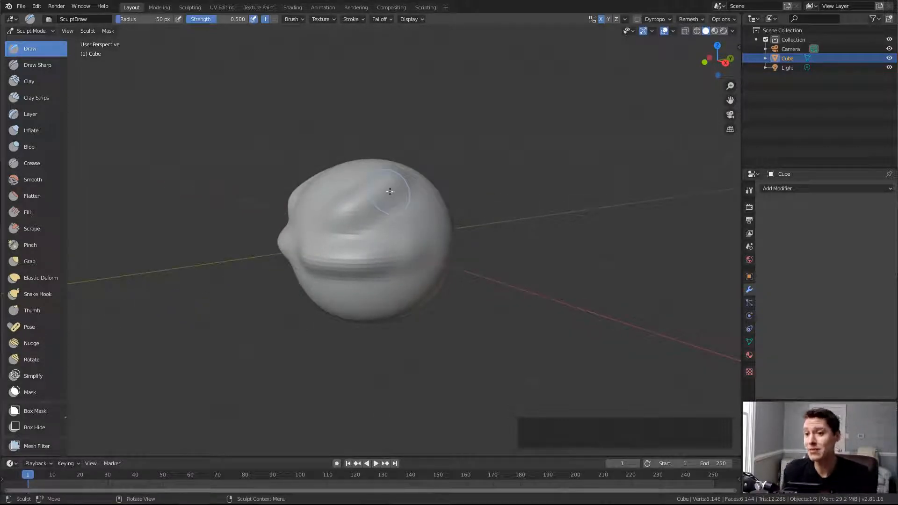
key(Tab)
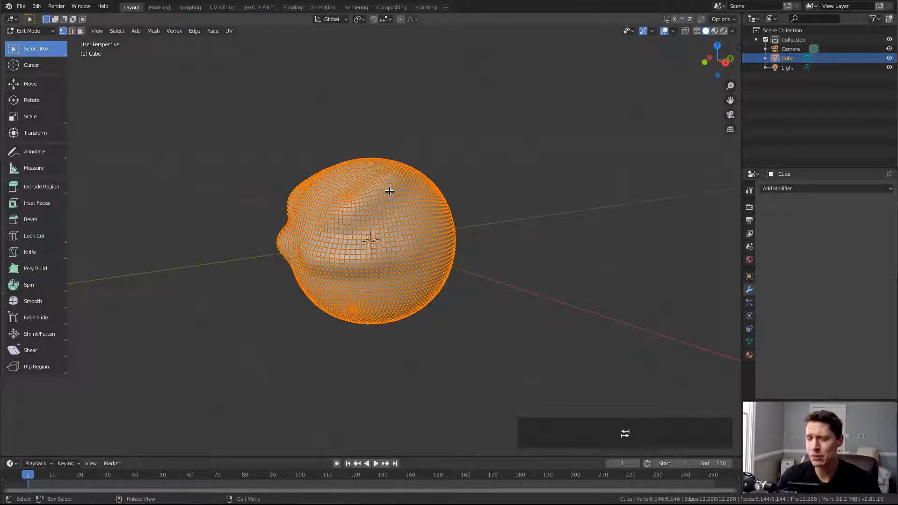
key(Tab)
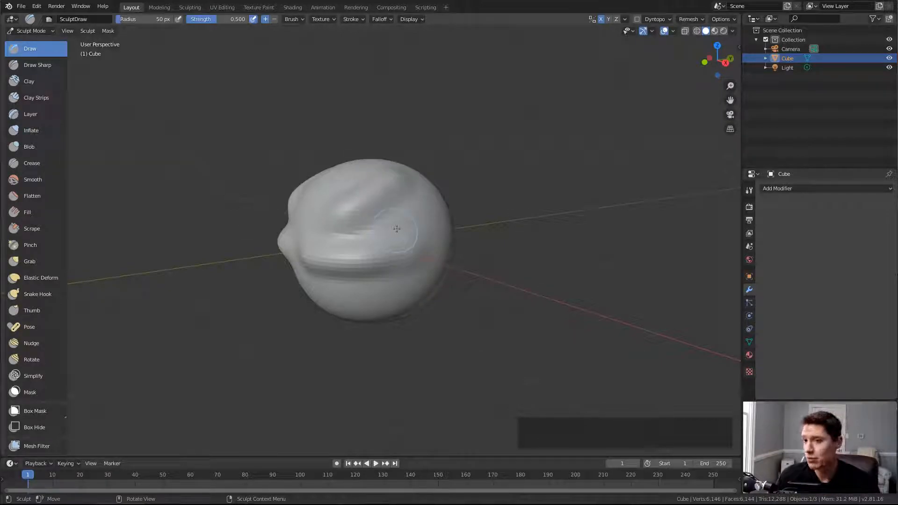
Pull a mirrored pair of horns out of the sphere's top with the Grab brush and smooth them down.
click(29, 262)
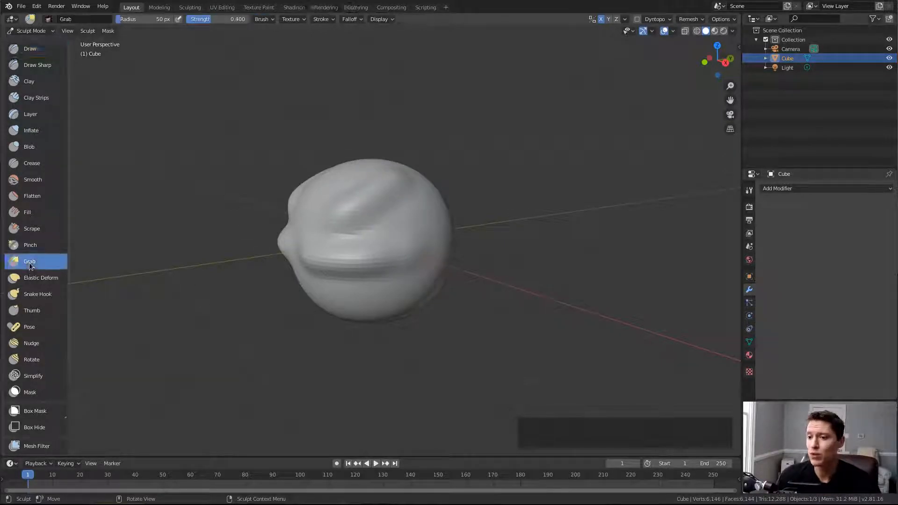
mouse_move(446, 179)
mouse_down()
mouse_move(421, 181)
mouse_move(395, 166)
mouse_move(475, 113)
mouse_up()
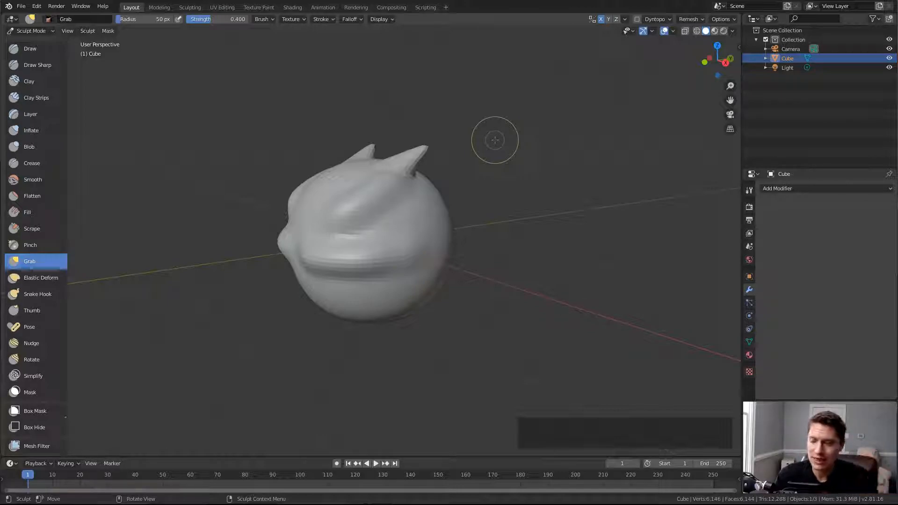
middle_drag(495, 140, 427, 190)
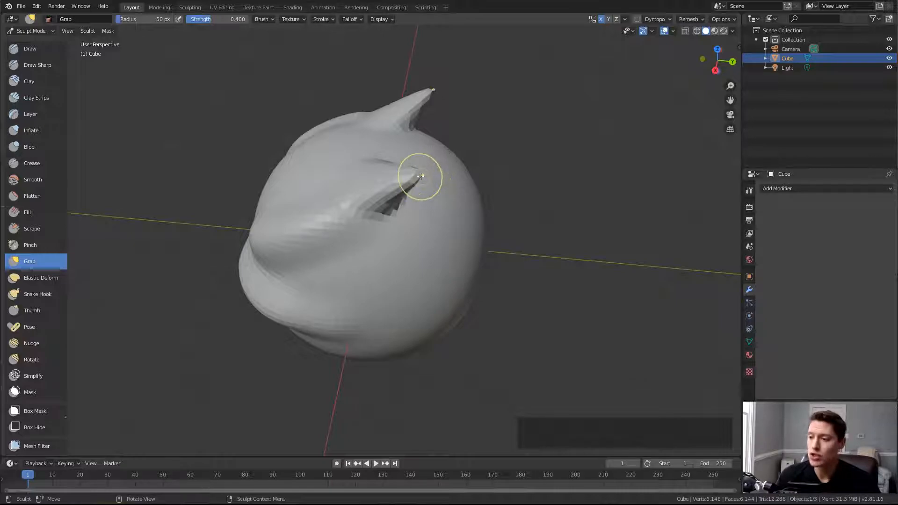
mouse_move(410, 181)
shift+mouse_down()
mouse_move(385, 197)
mouse_move(387, 174)
shift+mouse_up()
middle_drag(394, 171, 393, 155)
ctrl+middle_drag(393, 154, 399, 173)
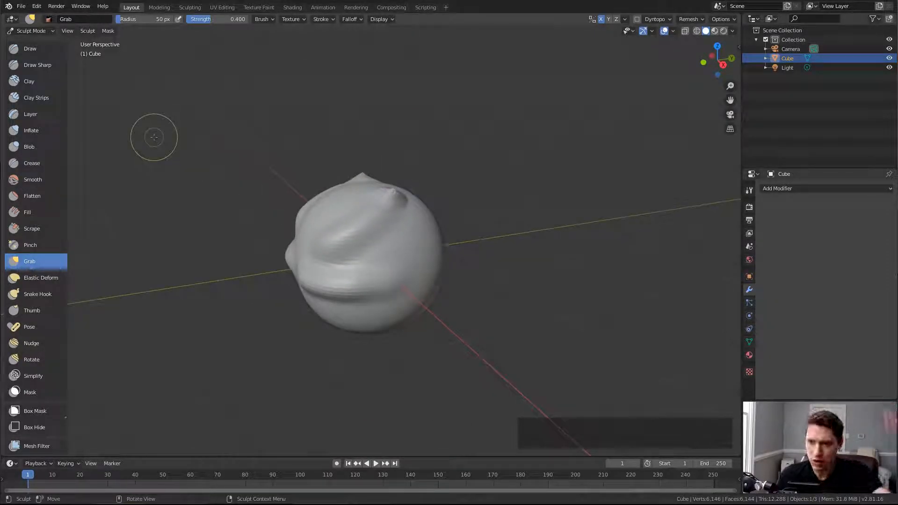
middle_drag(385, 206, 410, 196)
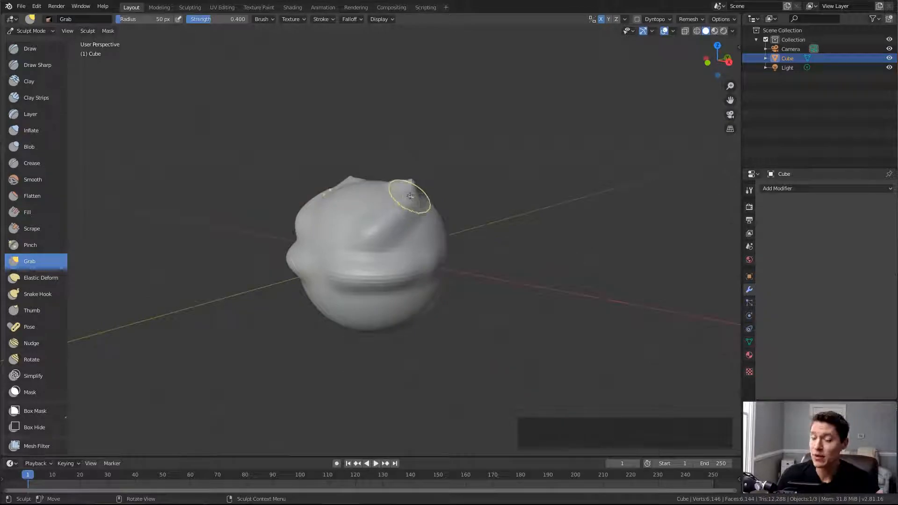
scroll(410, 182, up, 2)
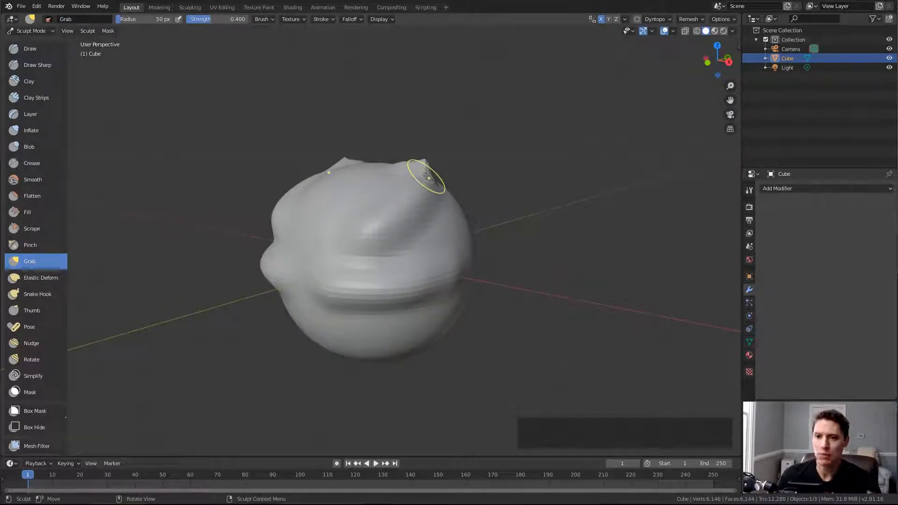
middle_drag(424, 175, 437, 184)
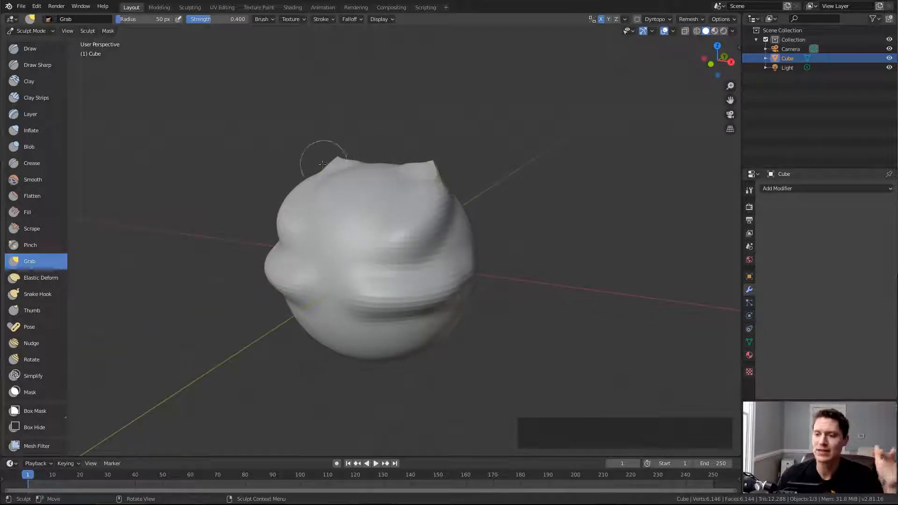
middle_drag(376, 167, 404, 190)
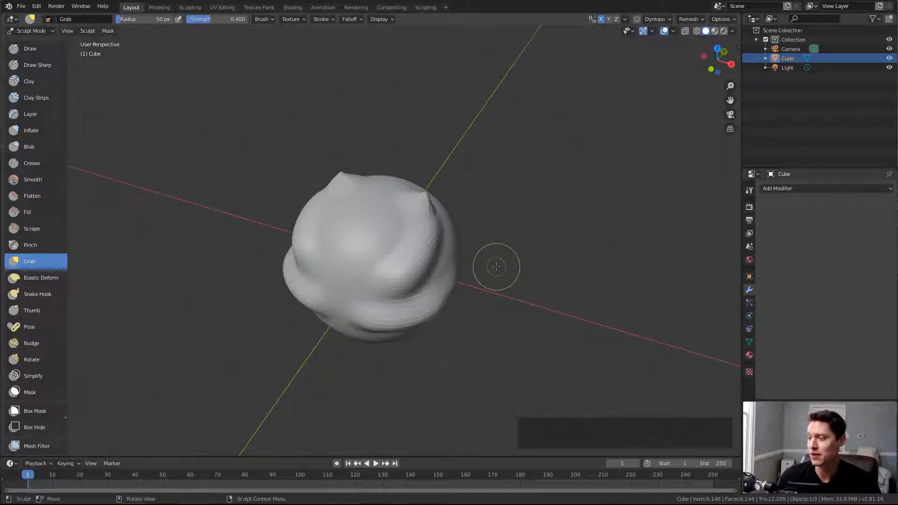
middle_drag(498, 262, 553, 108)
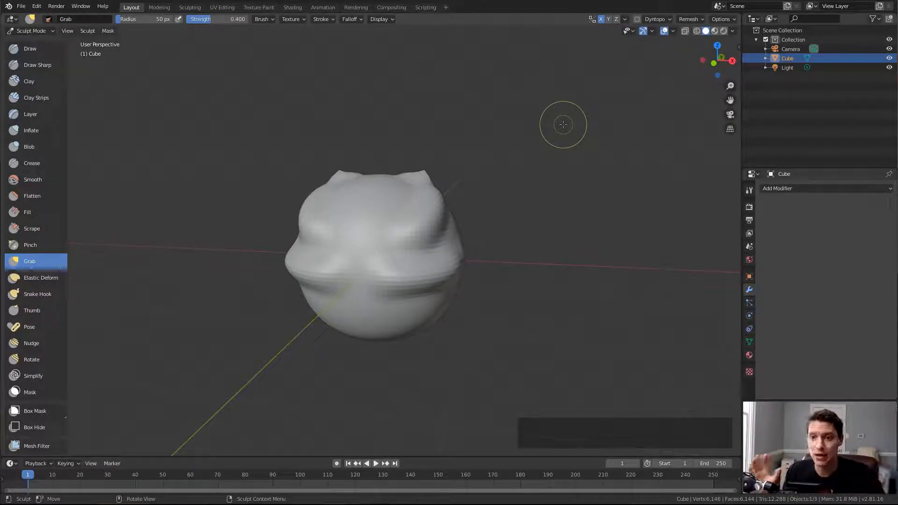
Turn off X-axis symmetry and enlarge the Grab brush radius to 95 px.
scroll(563, 124, up, 3)
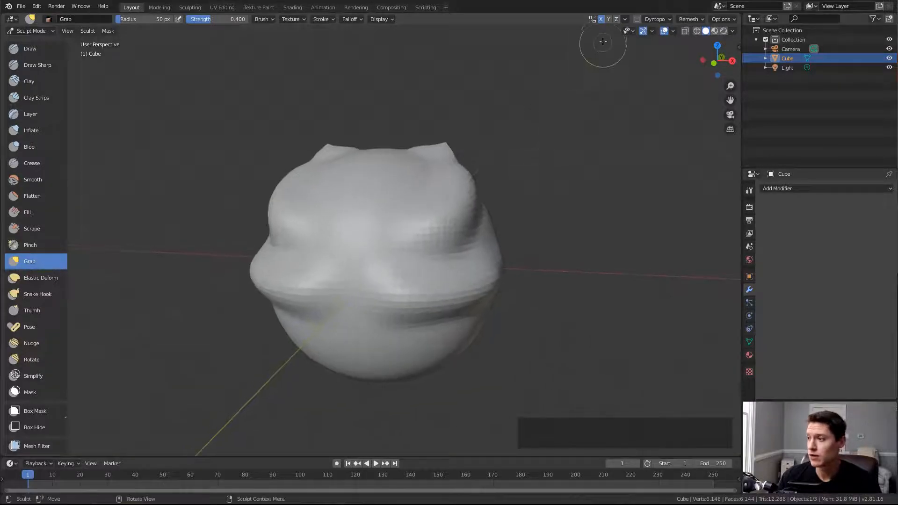
click(600, 22)
scroll(501, 166, down, 1)
middle_drag(499, 167, 451, 167)
key(f)
click(500, 150)
middle_drag(463, 243, 433, 228)
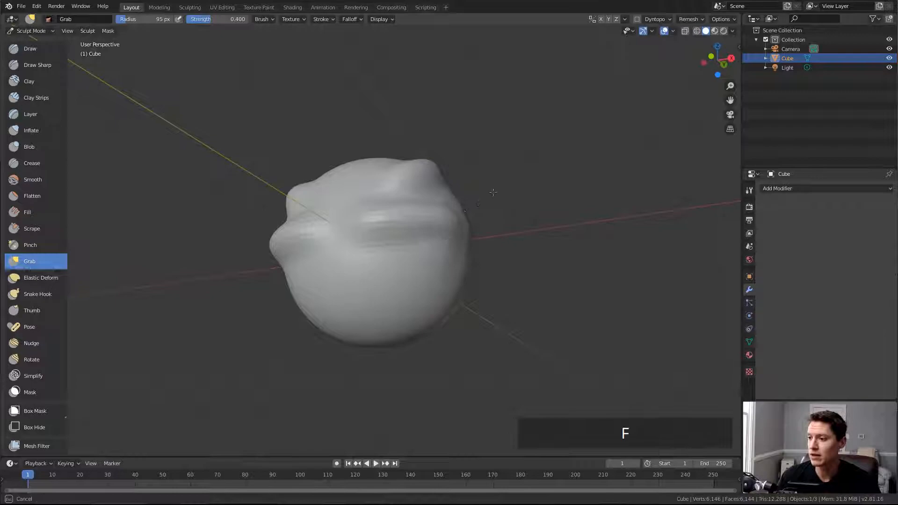
scroll(513, 175, down, 3)
middle_drag(514, 175, 521, 187)
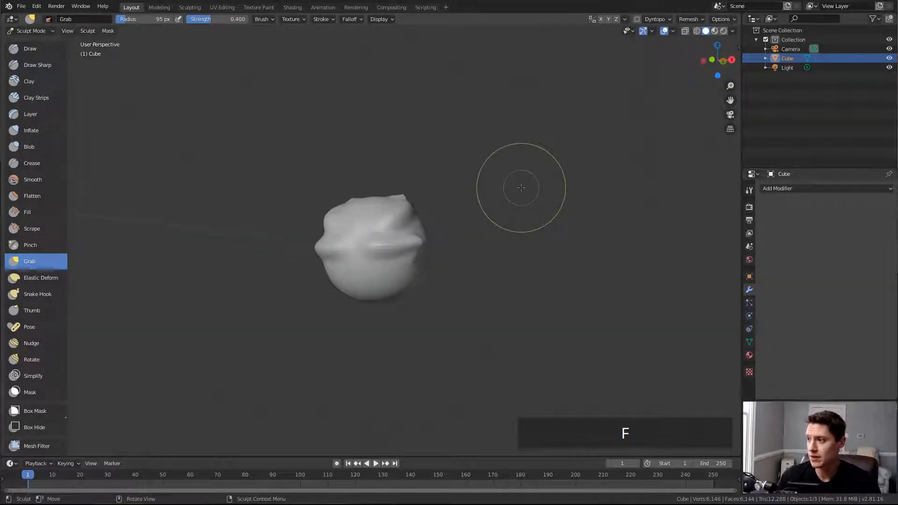
scroll(521, 187, up, 2)
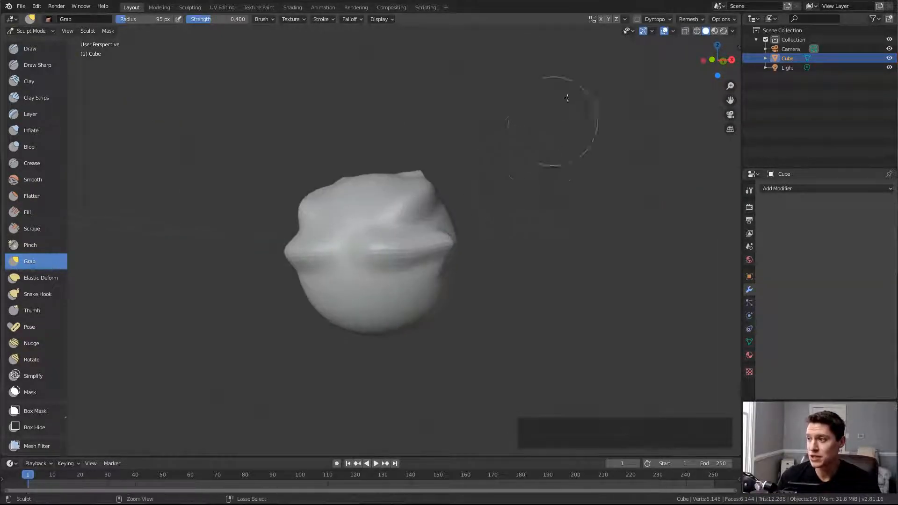
Turn on Y and Z symmetry and pull mirrored lobes out of the form with the Grab brush at 131 px radius.
click(608, 20)
click(616, 19)
middle_drag(461, 203, 486, 171)
key(f)
click(523, 167)
drag(423, 287, 443, 437)
middle_drag(451, 302, 353, 311)
drag(313, 265, 220, 258)
Turn the Y and Z sculpt symmetry back off and examine the lobed form.
click(608, 20)
click(615, 19)
middle_drag(581, 60, 557, 150)
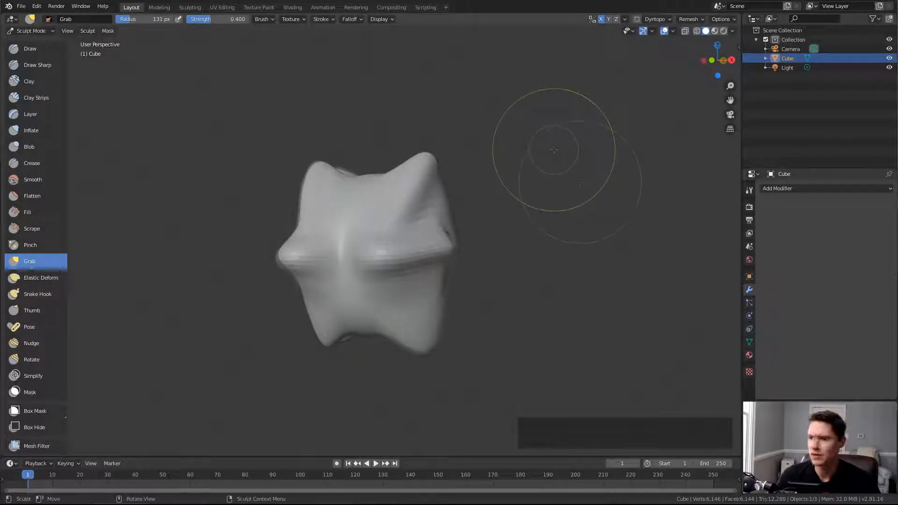
scroll(542, 183, up, 2)
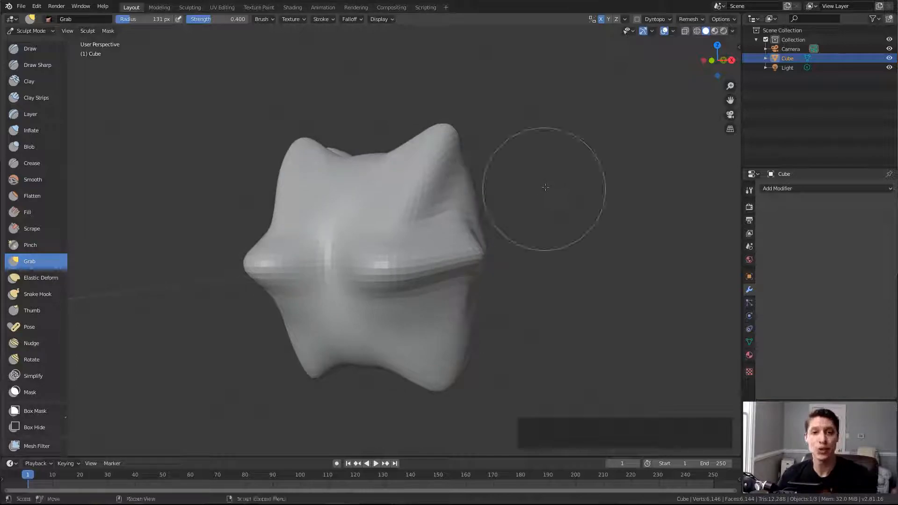
middle_drag(571, 171, 565, 177)
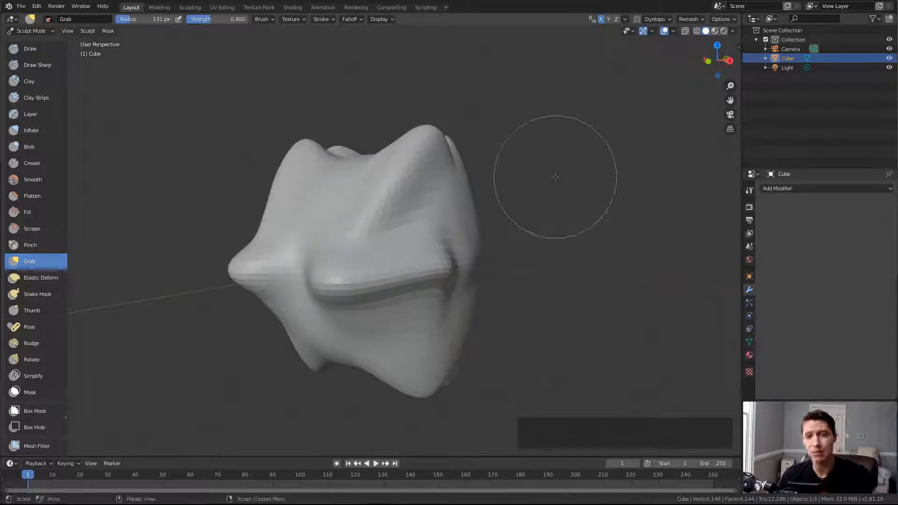